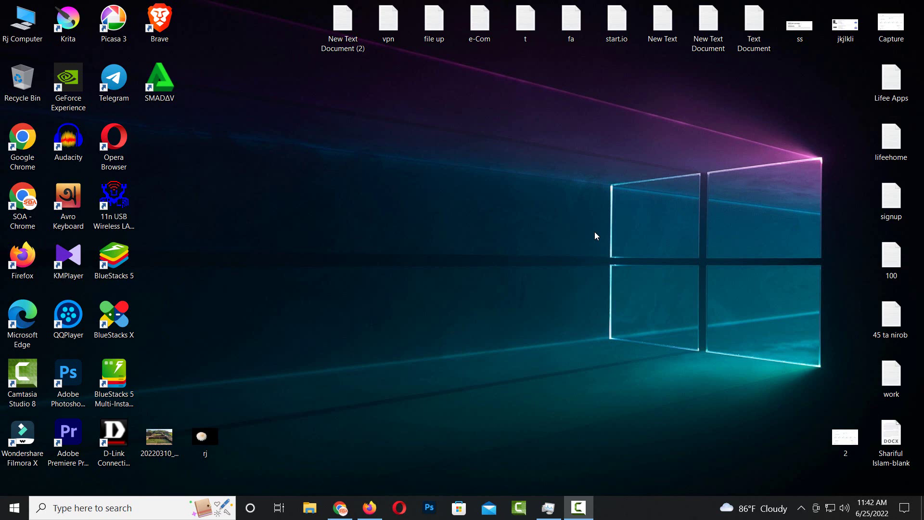
Switch to Chrome, open soatube.com and try the site's dark mode switch.
left_click(343, 507)
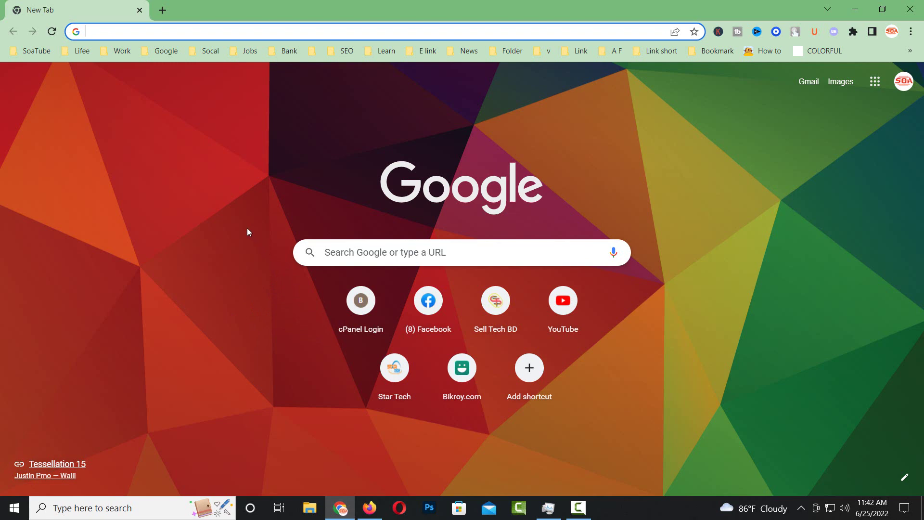
type("soatube.com")
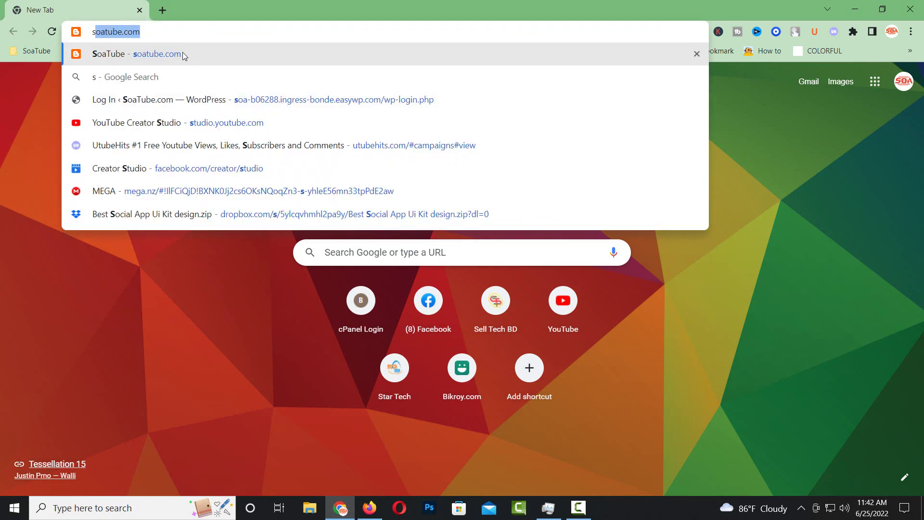
left_click(183, 54)
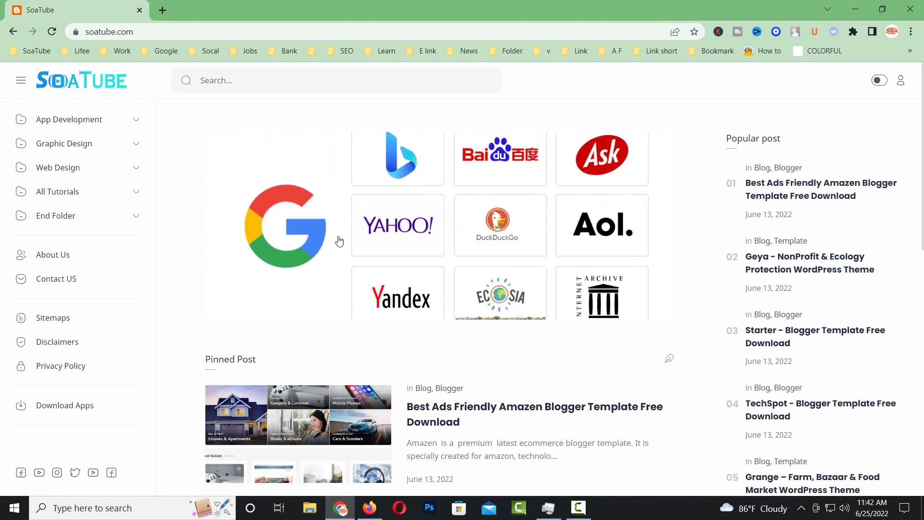
left_click(880, 80)
left_click(879, 80)
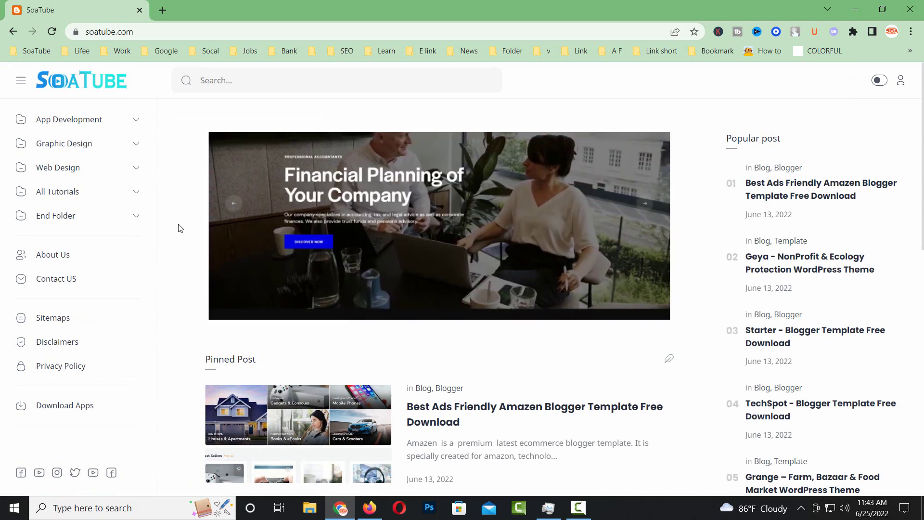
Open the source code of the SoaTube homepage and skim through its HTML.
right_click(180, 228)
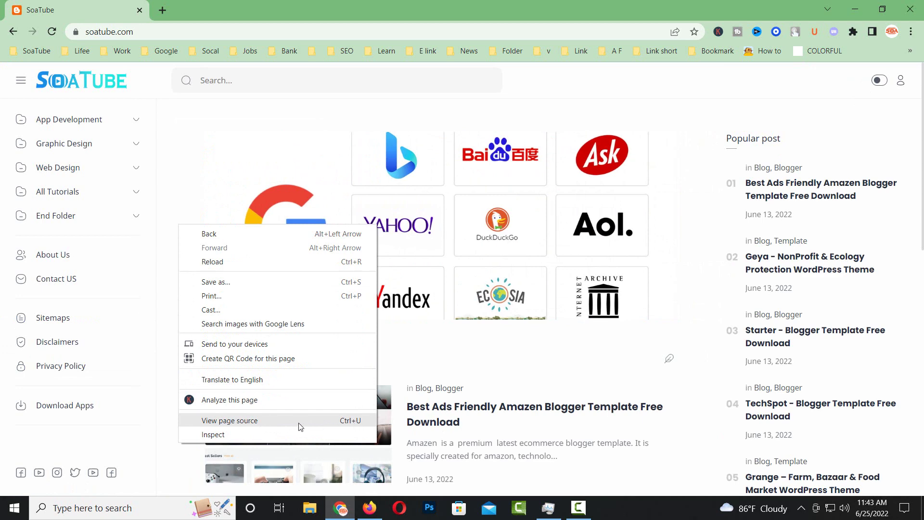
left_click(262, 422)
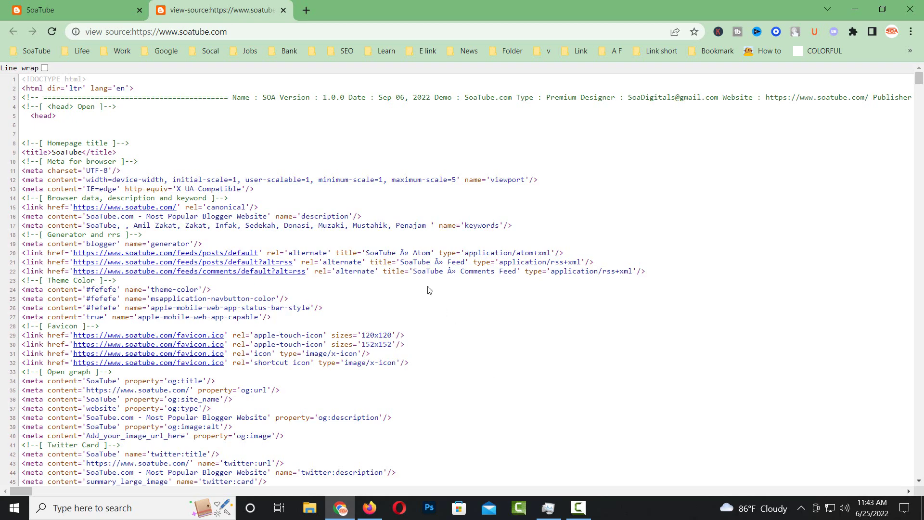
triple_click(369, 180)
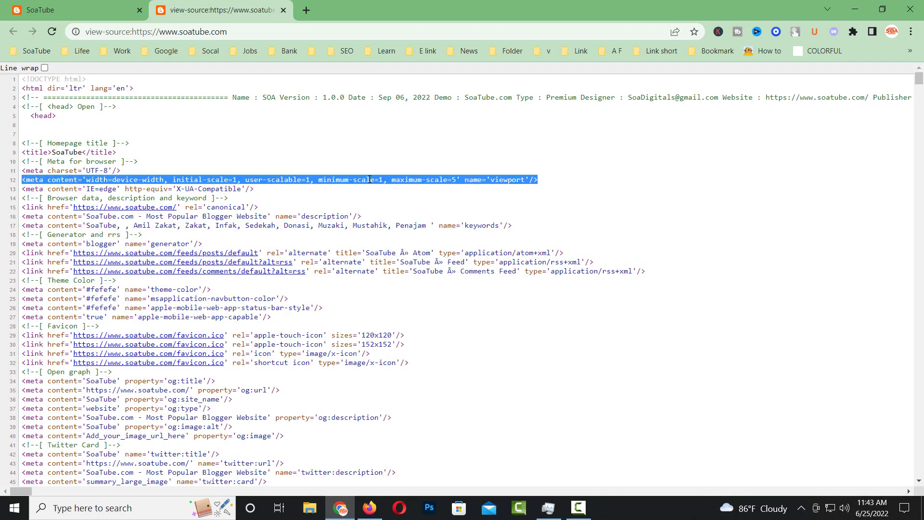
left_click(351, 144)
scroll(356, 154, "down", 10)
scroll(357, 154, "down", 20)
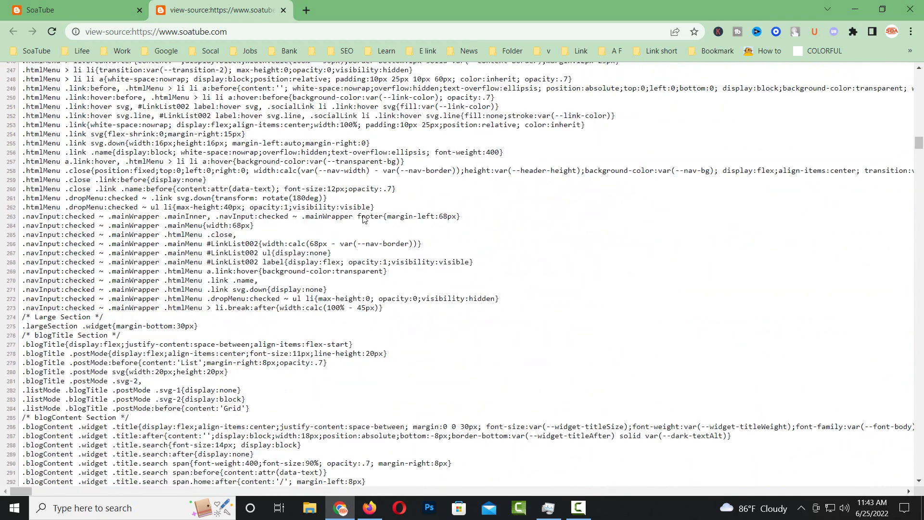
scroll(364, 228, "down", 20)
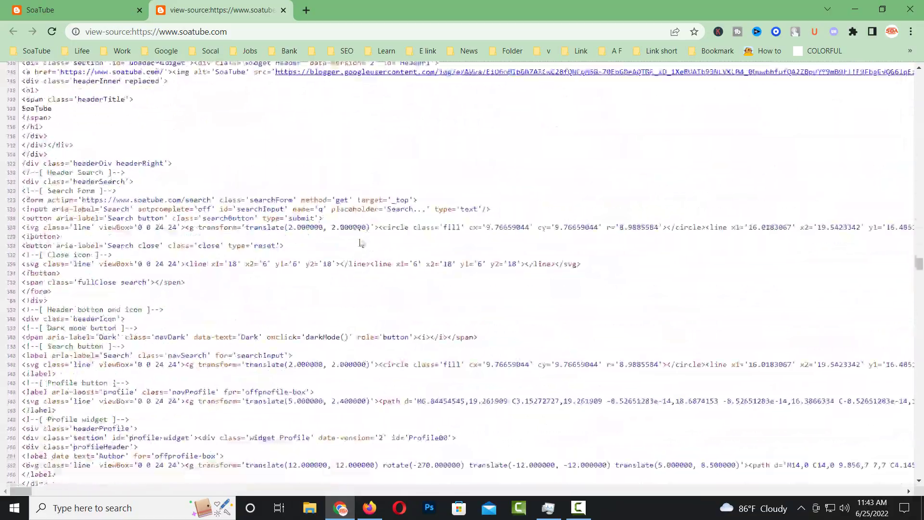
left_click_drag(922, 309, 922, 77)
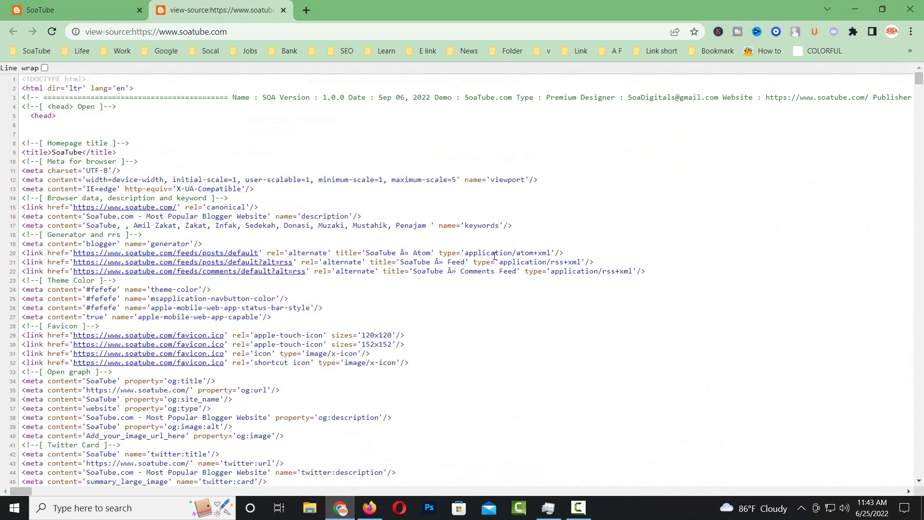
Copy the entire source code of the SoaTube homepage.
key("ctrl+a")
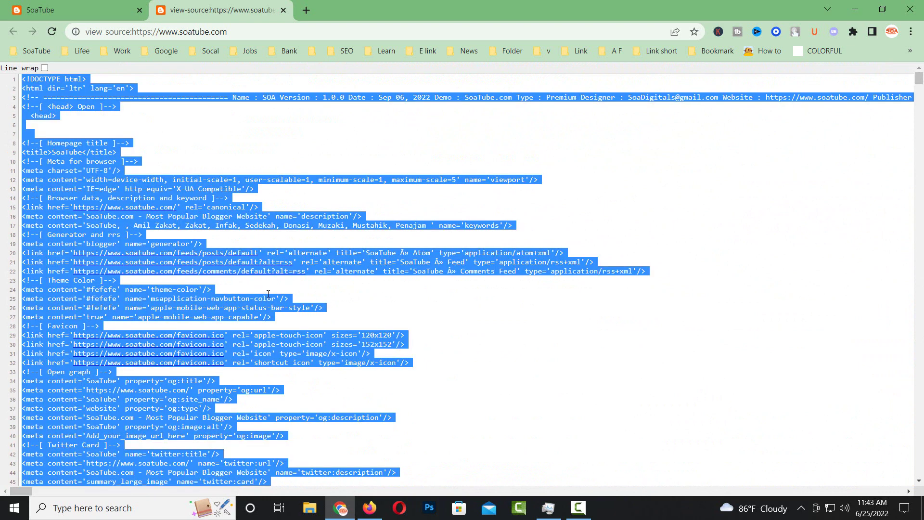
right_click(290, 264)
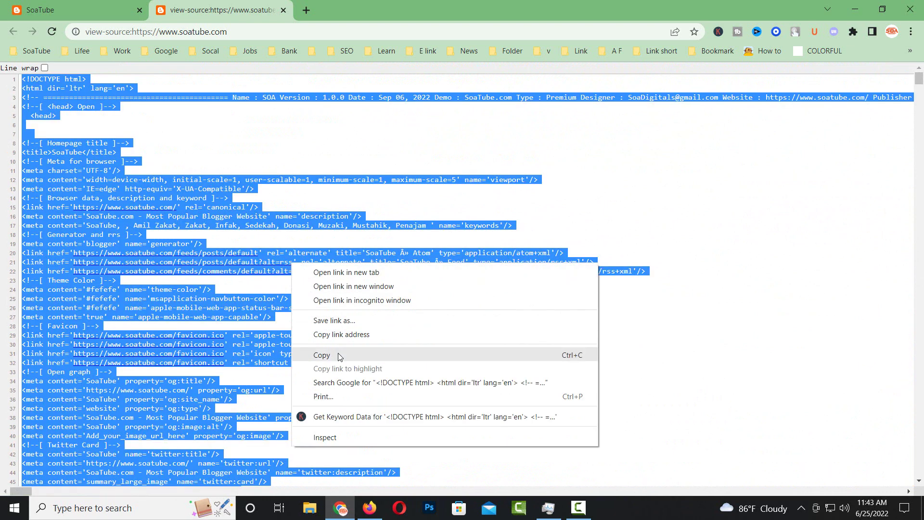
left_click(322, 356)
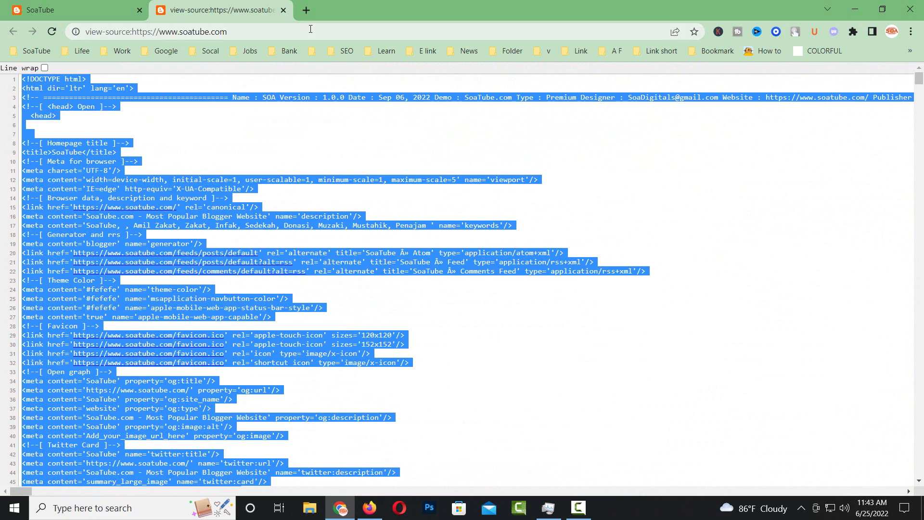
Search for "online html viewer" in a new tab and open the codebeautify.org HTML Viewer result.
left_click(304, 15)
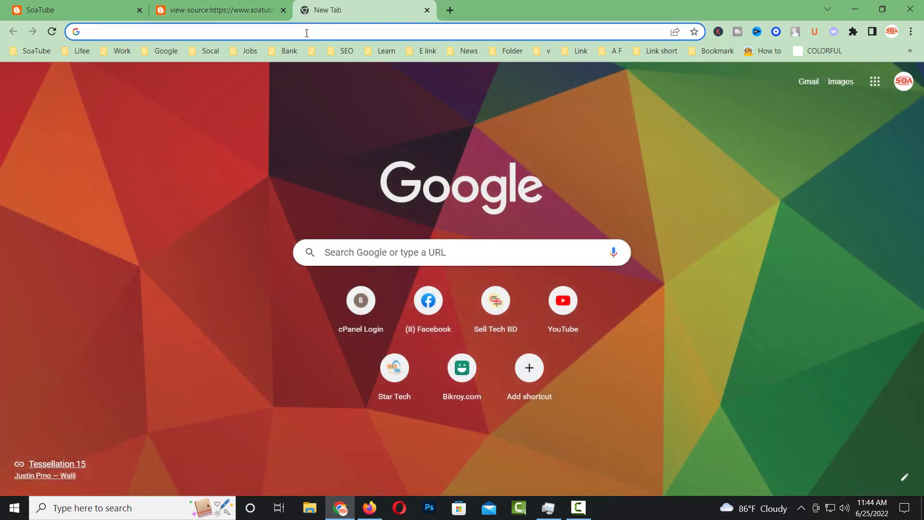
left_click(307, 33)
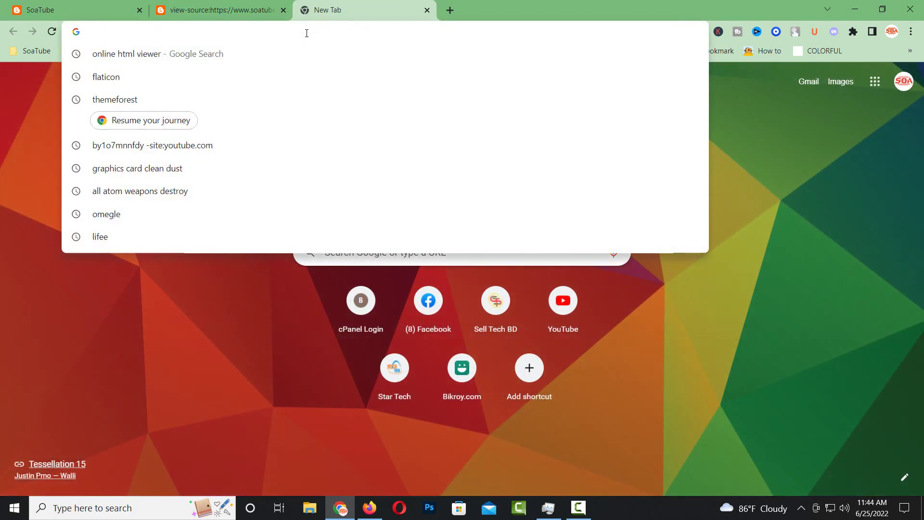
type("orbitbd.net")
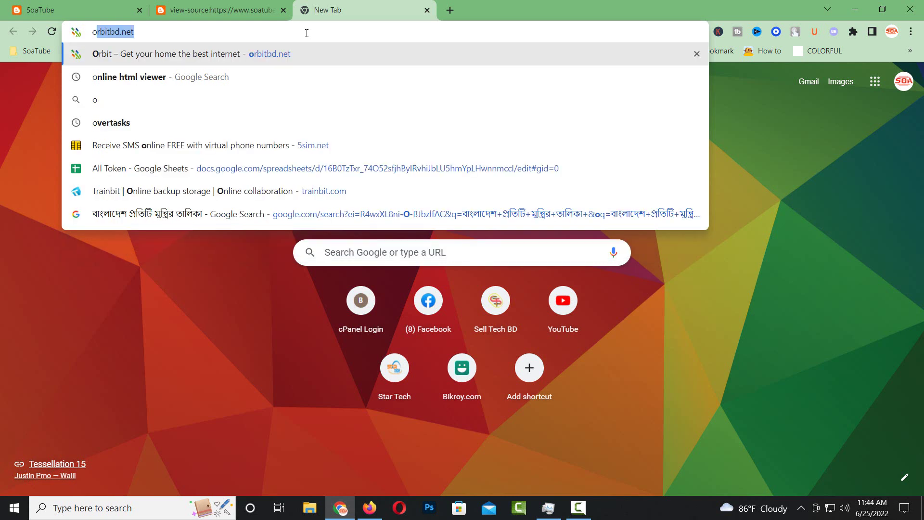
left_click(279, 72)
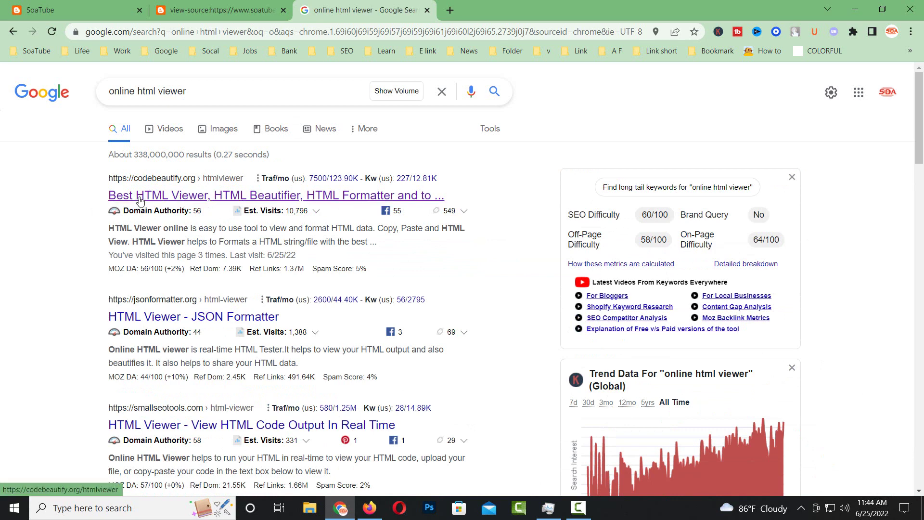
left_click(183, 200)
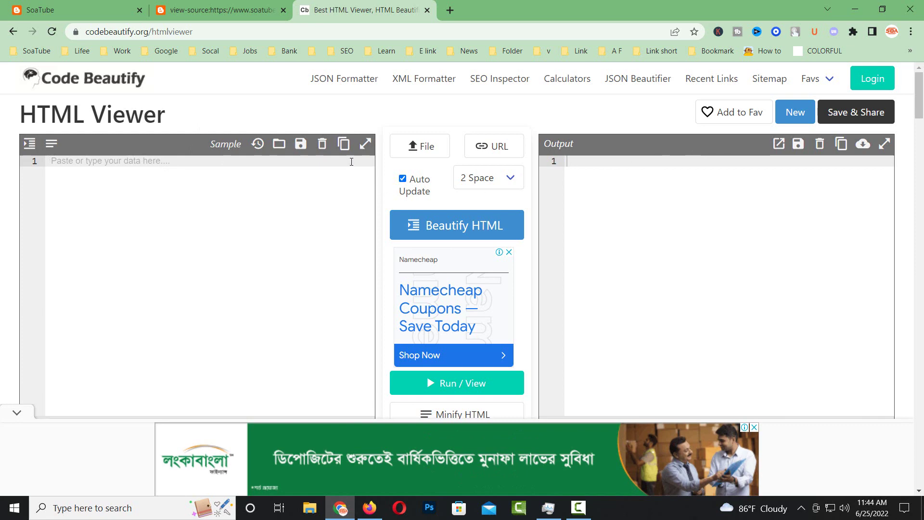
Load the sample HTML into the viewer's input editor and clear it again.
left_click(216, 152)
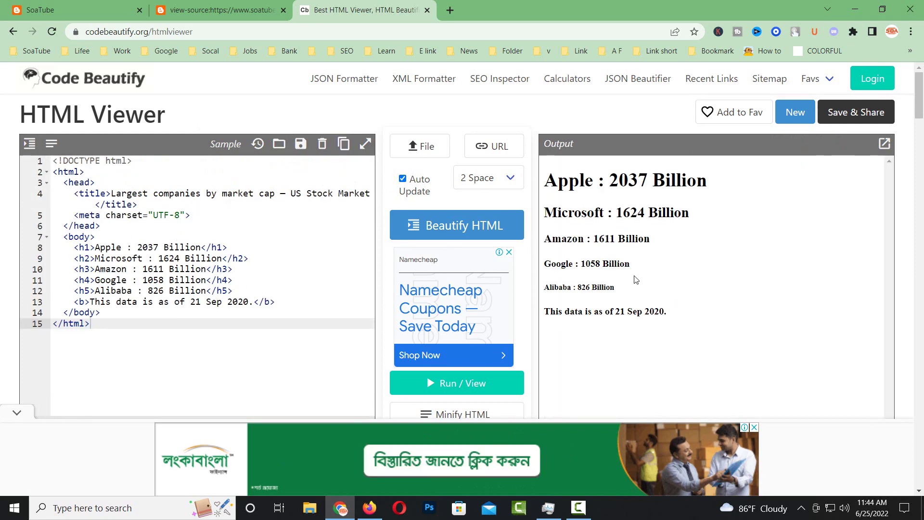
left_click_drag(109, 329, 21, 152)
key("BackSpace")
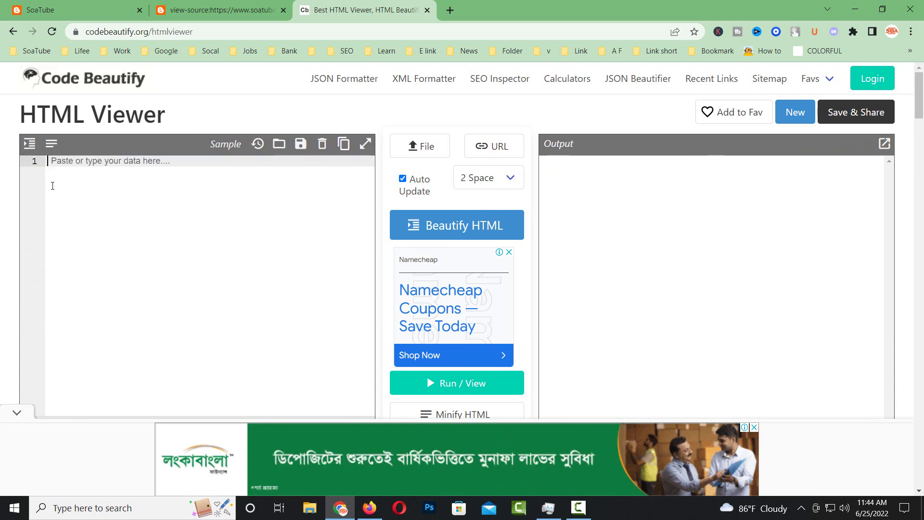
Paste the copied SoaTube source code into the HTML Viewer's input editor and look over the pasted code.
key("ctrl+v")
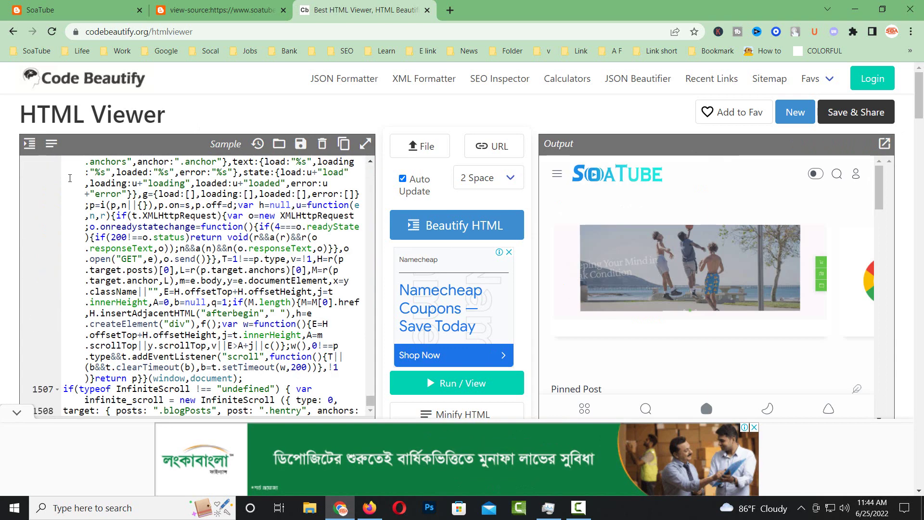
scroll(208, 264, "down", 15)
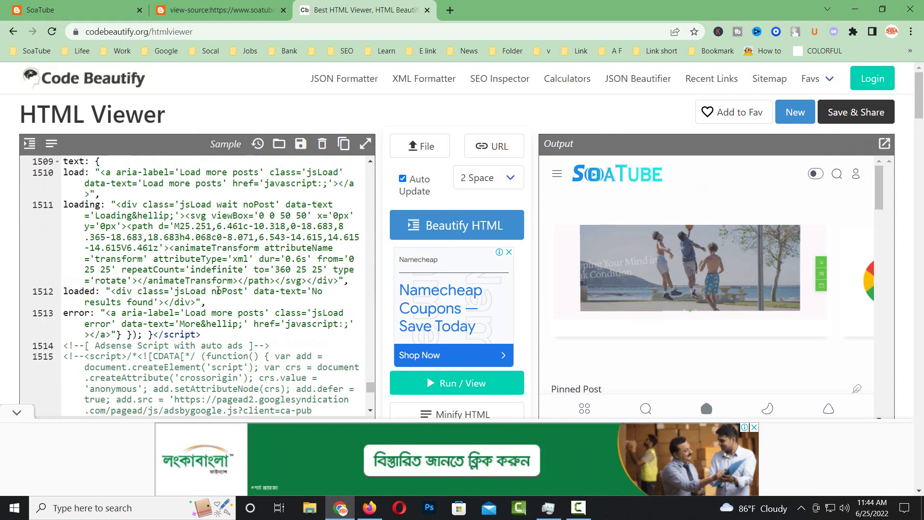
scroll(219, 293, "down", 7)
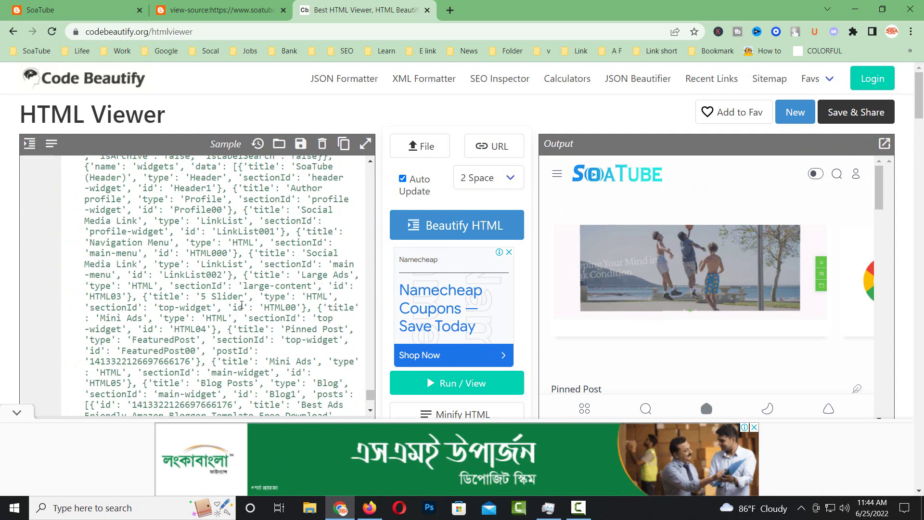
left_click_drag(371, 398, 371, 167)
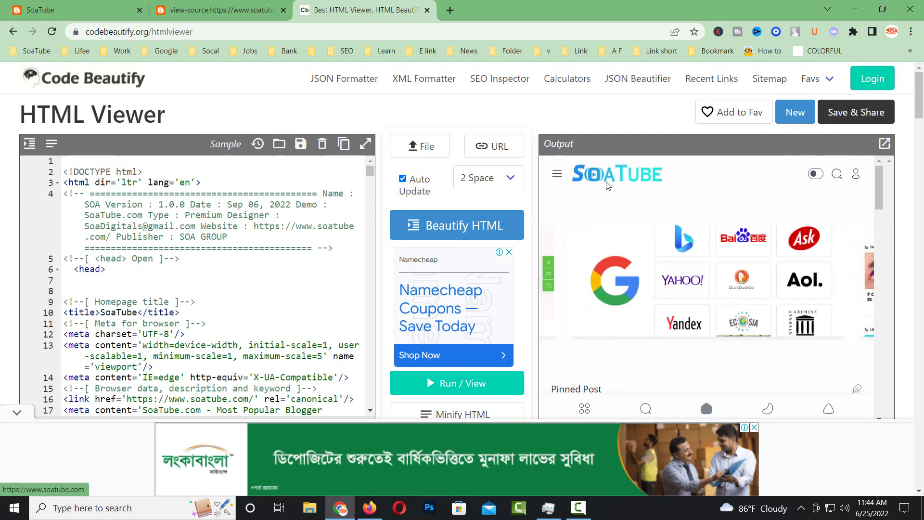
Test the SoaTube navigation menu in the rendered output by opening and closing it.
left_click(564, 177)
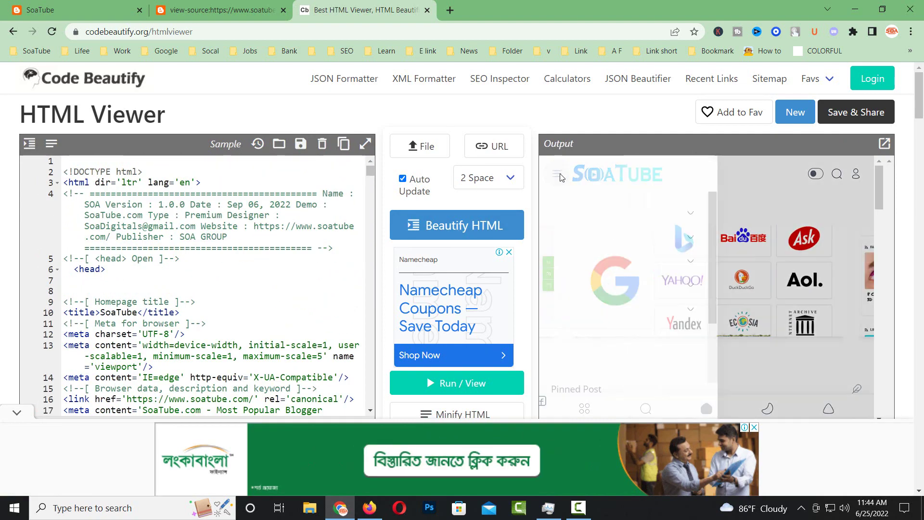
left_click(561, 178)
left_click(561, 178)
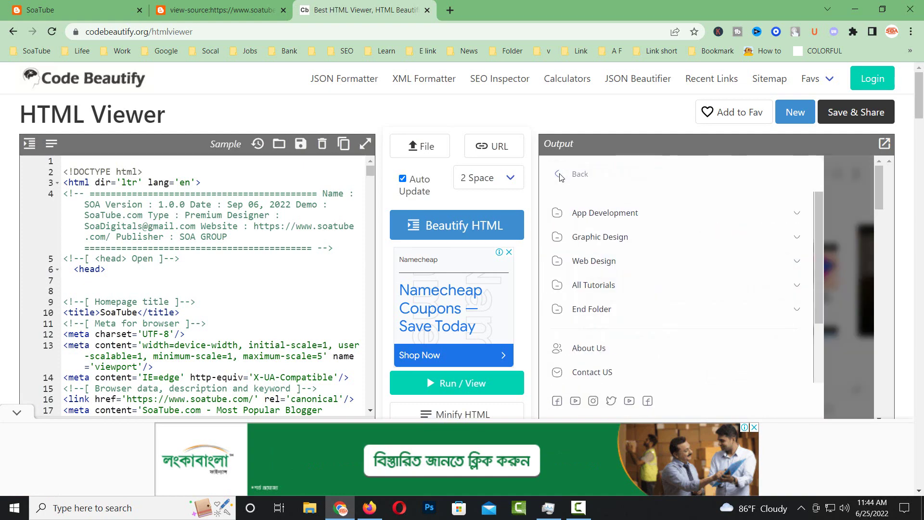
left_click(561, 178)
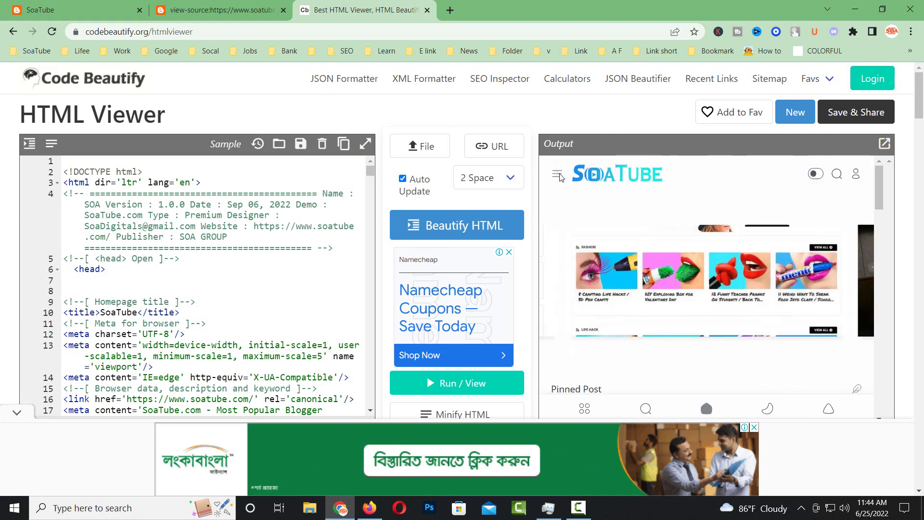
Open the rendered output in its own browser tab and look over the full page.
left_click(885, 143)
scroll(442, 353, "down", 5)
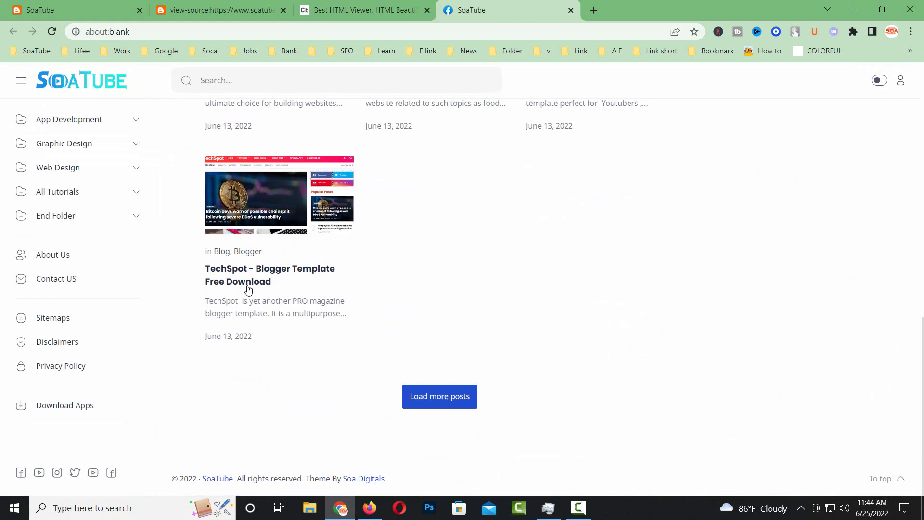
scroll(475, 270, "up", 12)
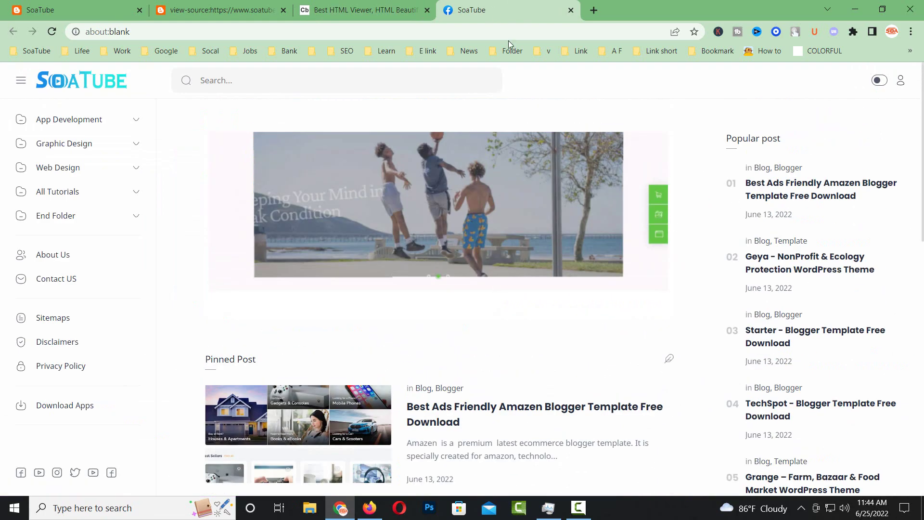
Move the rendered page's tab ahead of the HTML Viewer tab and close the page source tab.
left_click_drag(499, 8, 351, 7)
left_click(170, 6)
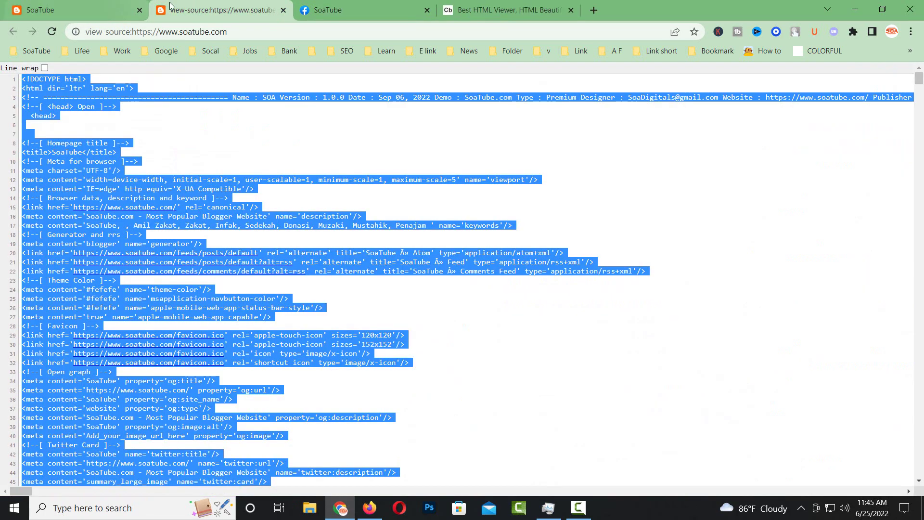
left_click(284, 11)
Compare the original soatube.com page with the rendered copy and the code in the HTML Viewer.
left_click(101, 7)
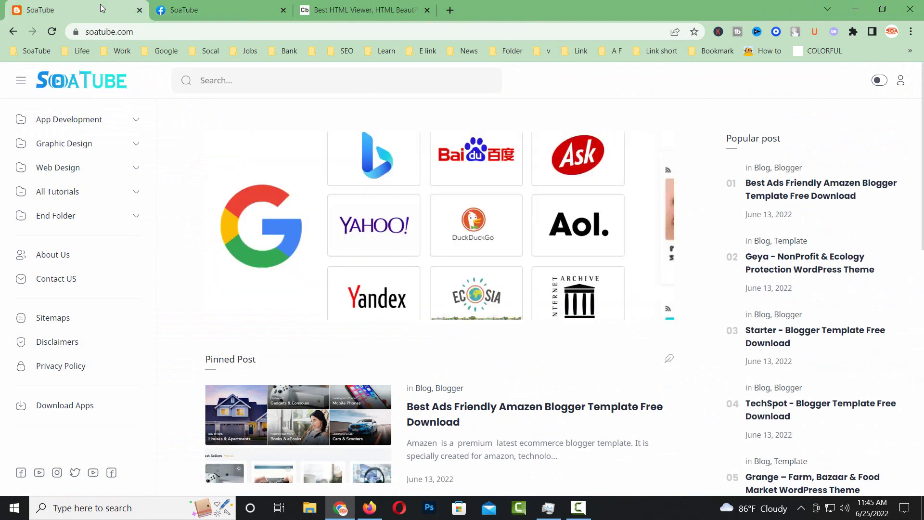
left_click(192, 9)
left_click(113, 7)
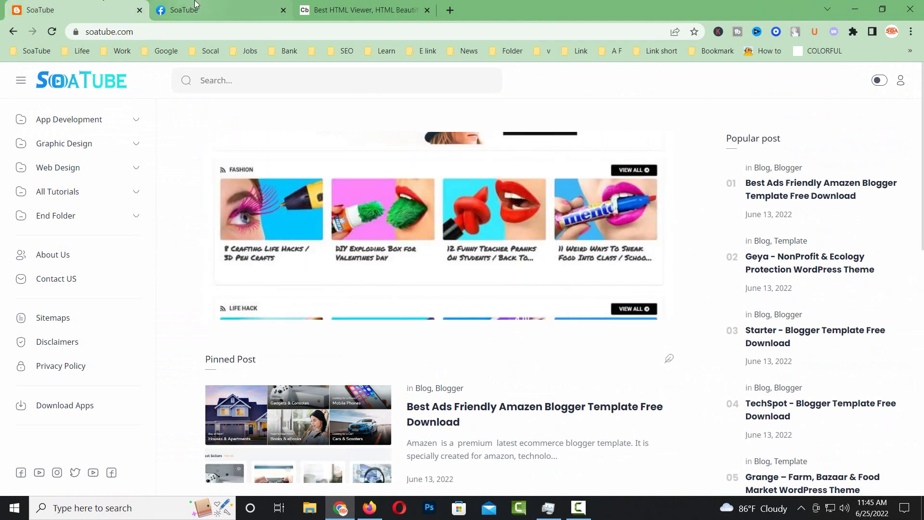
left_click(195, 5)
left_click(87, 6)
left_click(172, 5)
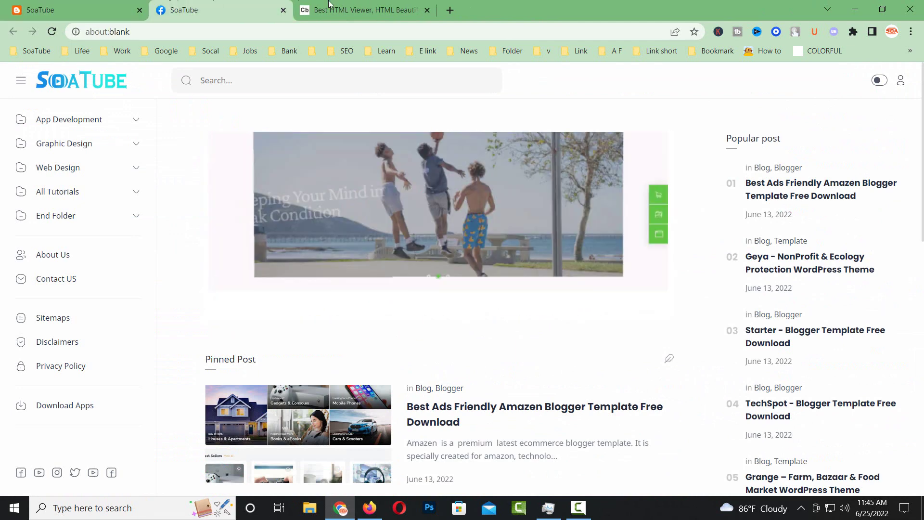
left_click(331, 6)
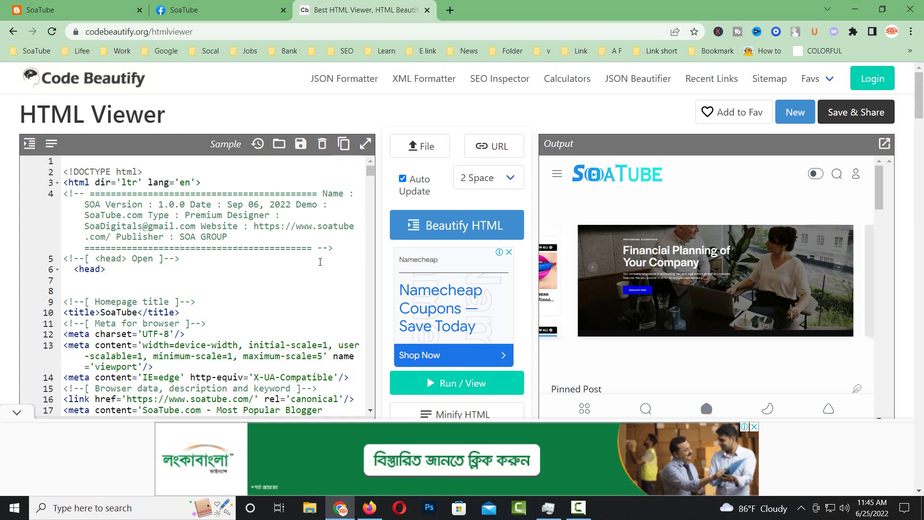
left_click(193, 8)
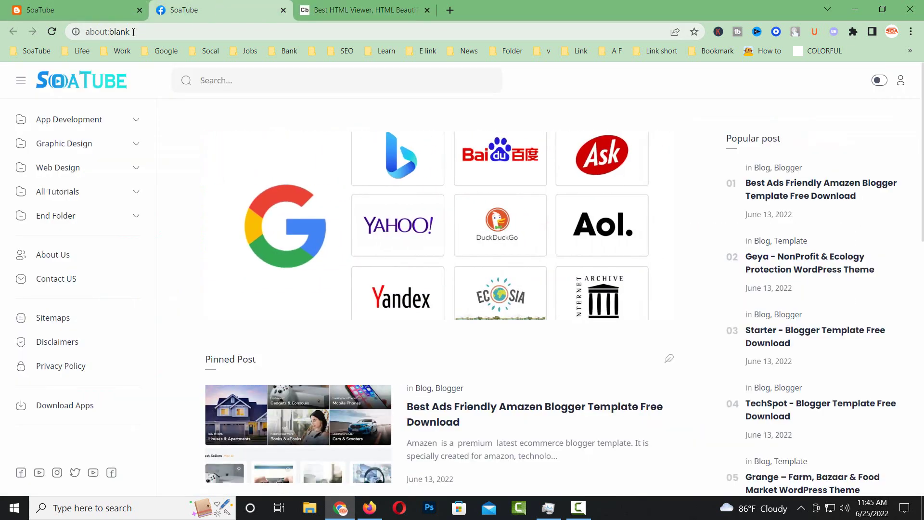
Load youtube.com in the browser tab that holds the rendered SoaTube copy.
left_click(178, 29)
type("y")
key("Return")
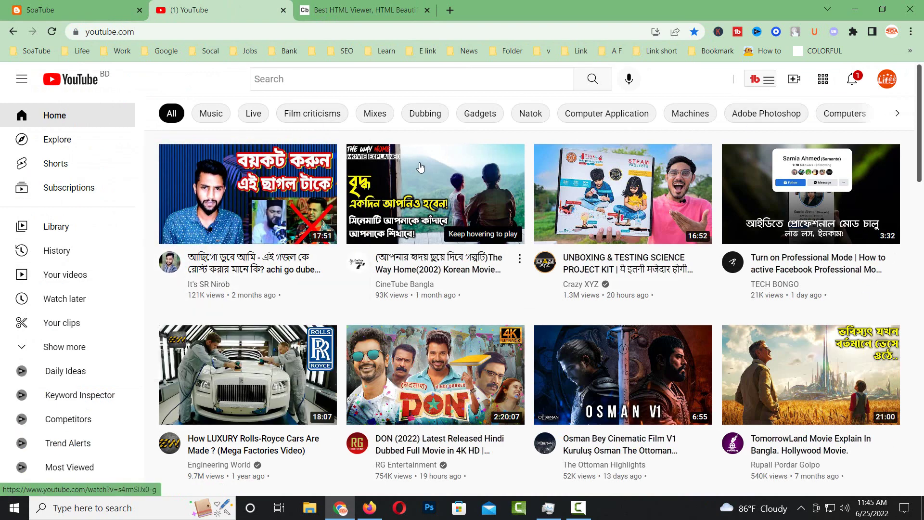
mouse_move(415, 169)
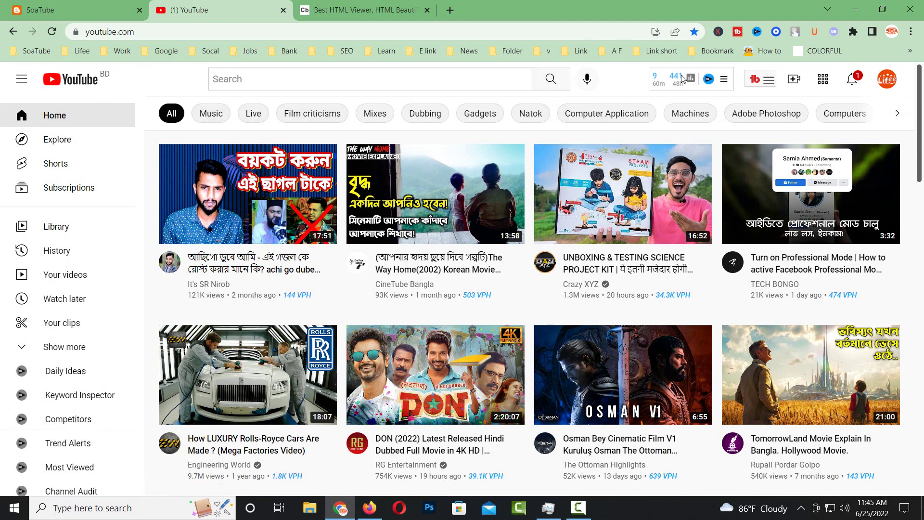
mouse_move(261, 201)
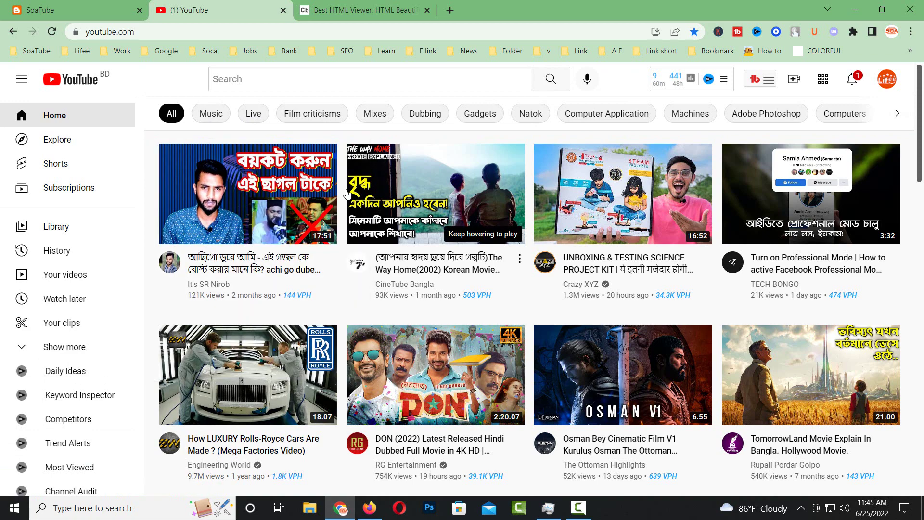
Open the page source of the YouTube homepage and copy all of its code.
right_click(155, 294)
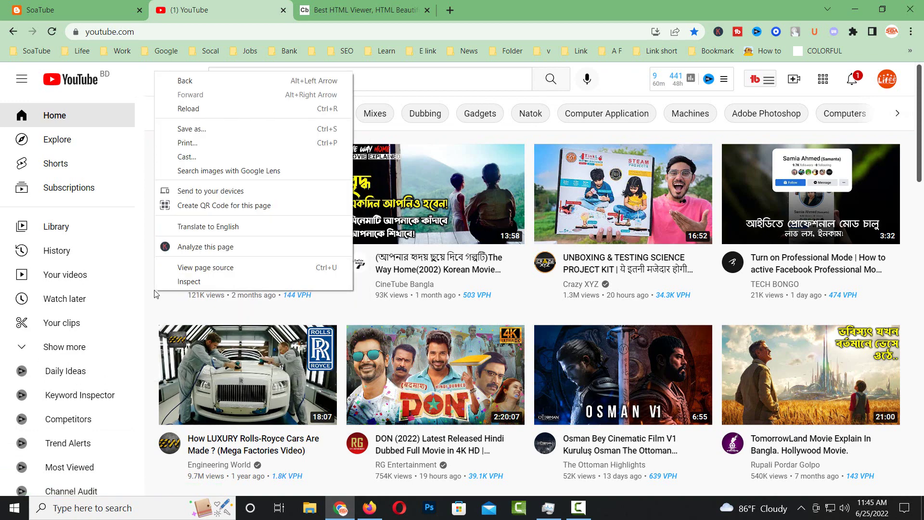
left_click(237, 271)
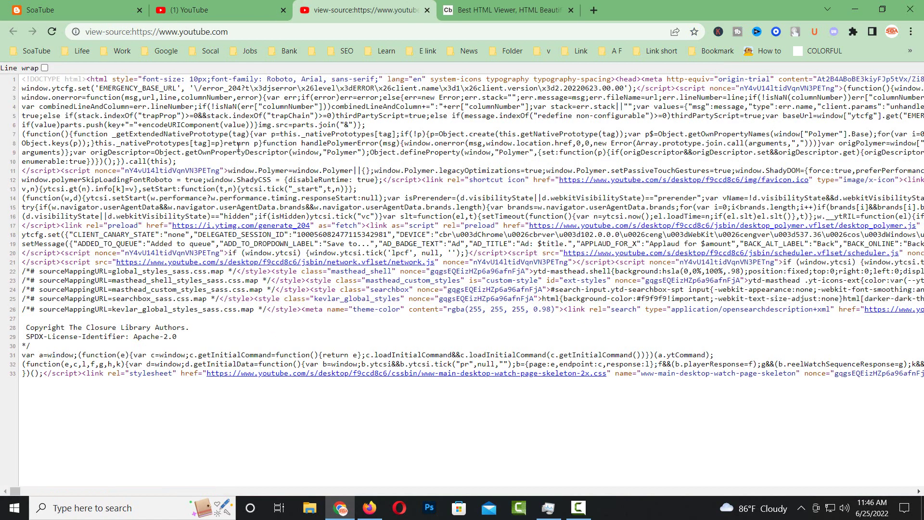
triple_click(175, 312)
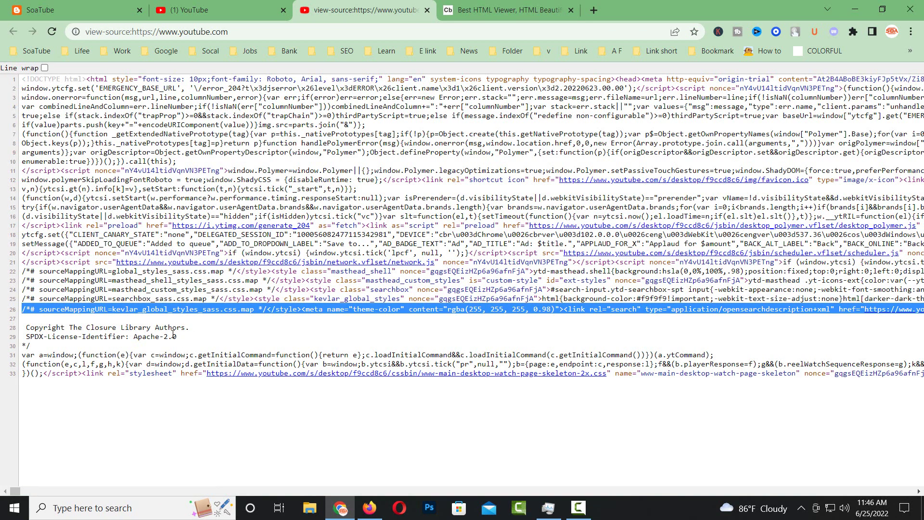
key("ctrl+a")
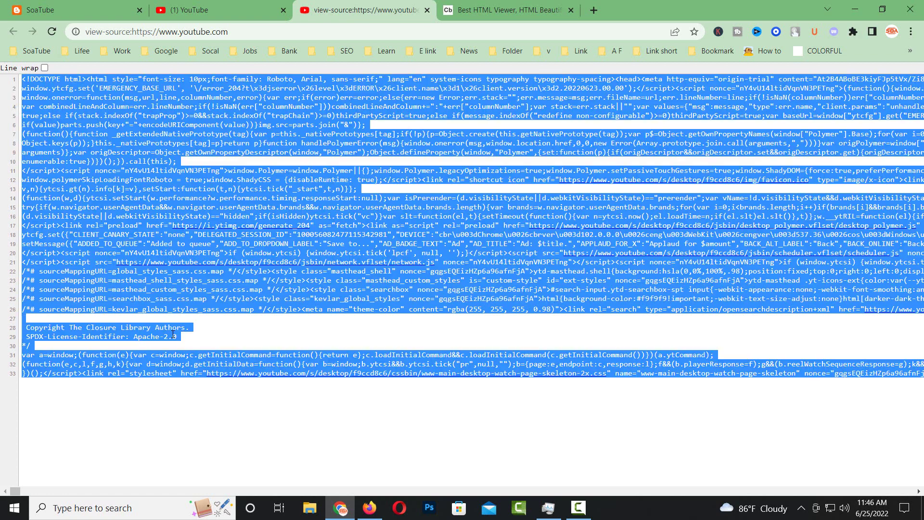
Replace all the code in the HTML Viewer editor with the copied YouTube source code.
left_click(481, 9)
left_click(336, 177)
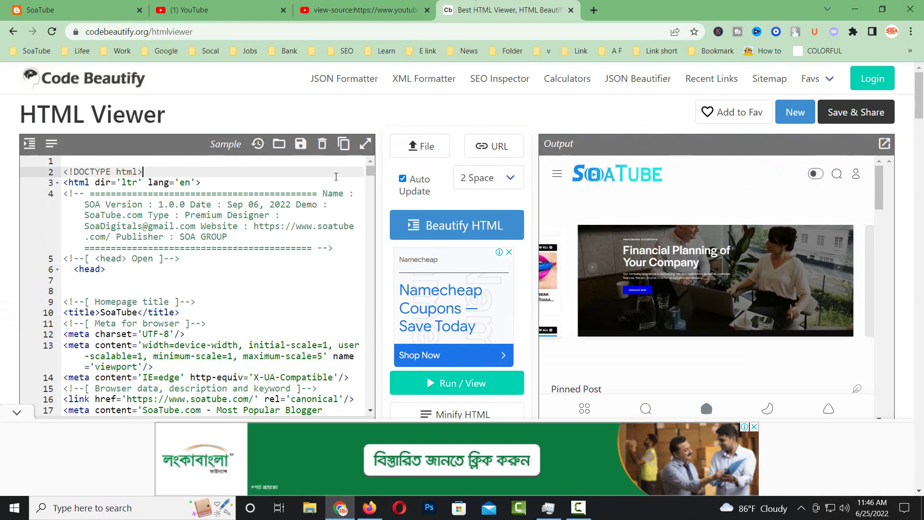
key("ctrl+a")
key("Delete")
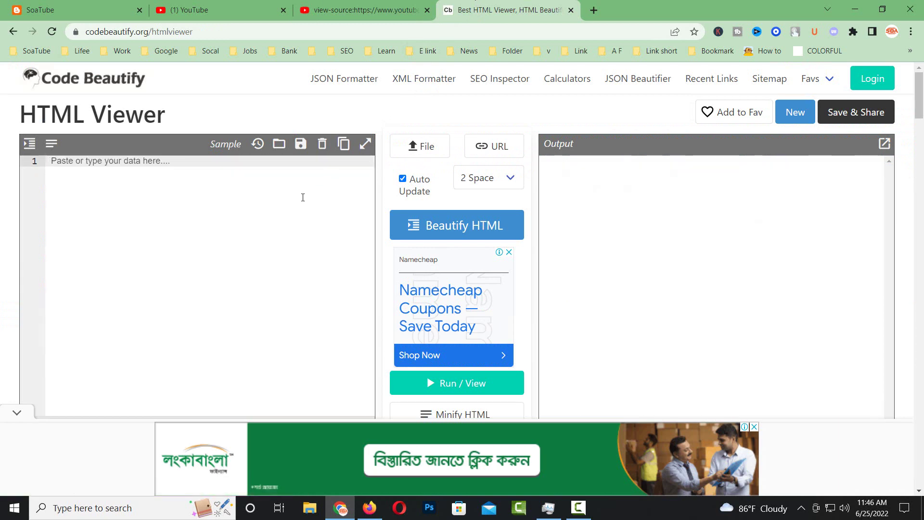
key("ctrl+v")
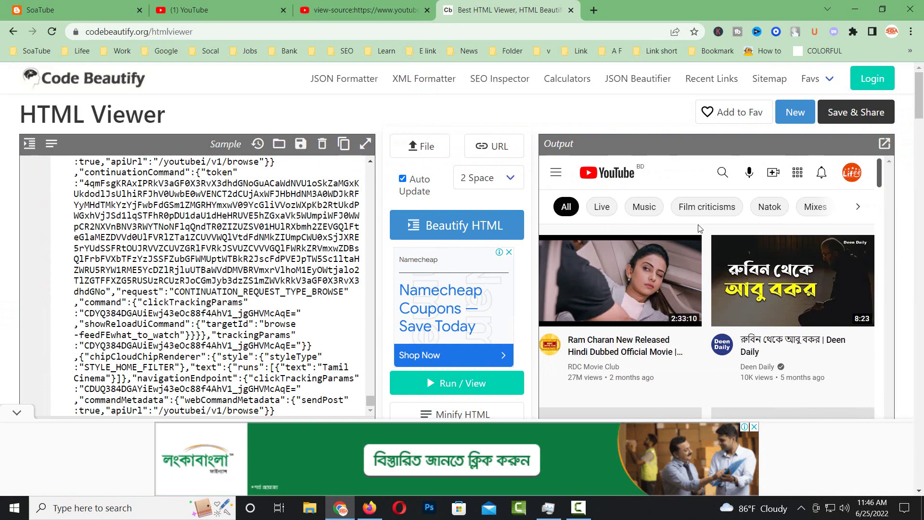
Look over the rendered YouTube copy in the output and test its navigation menu by opening and closing it.
scroll(740, 338, "down", 5)
scroll(738, 334, "up", 5)
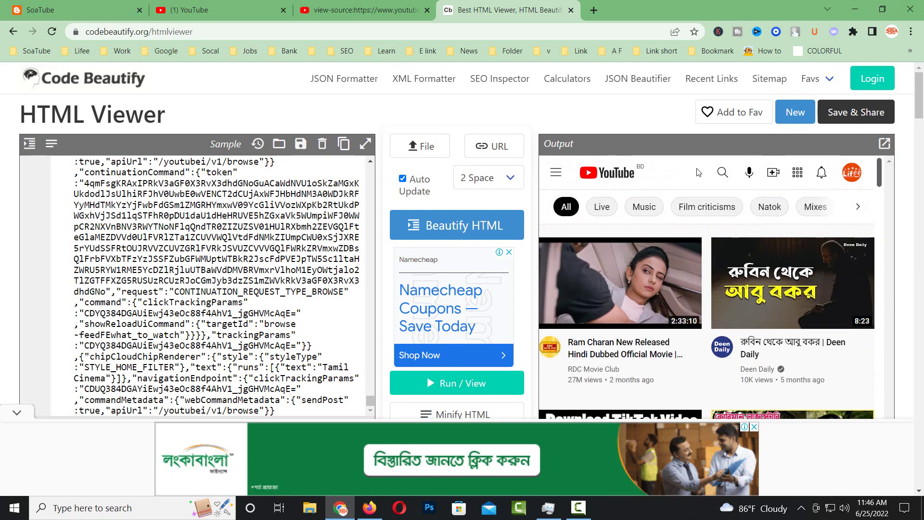
scroll(591, 294, "down", 5)
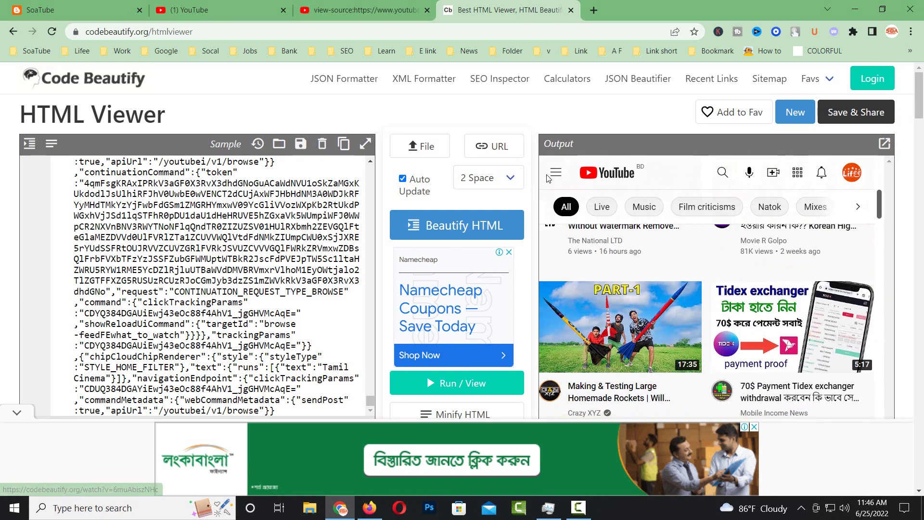
left_click(556, 174)
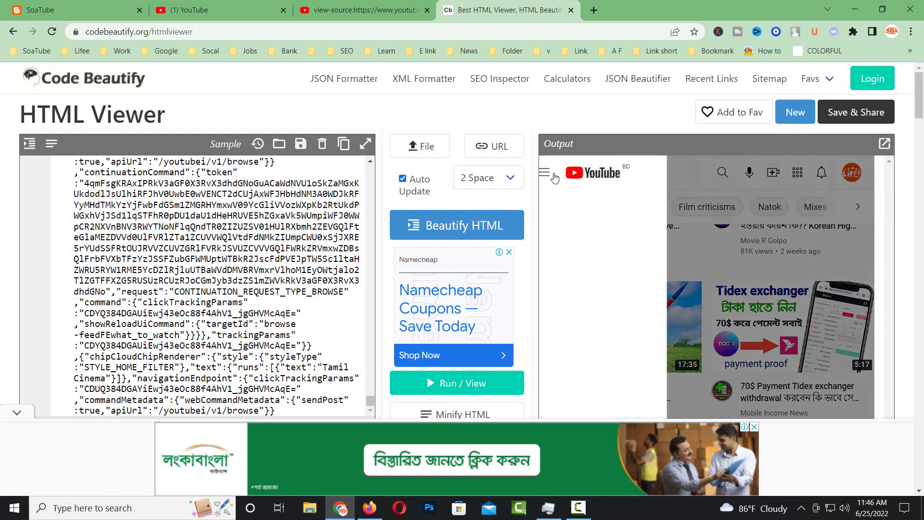
left_click(556, 174)
scroll(711, 309, "down", 10)
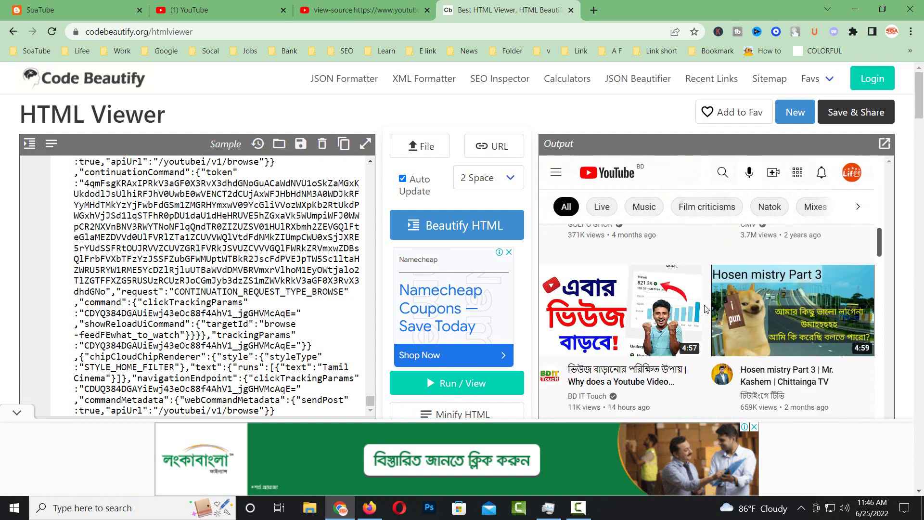
scroll(703, 309, "down", 5)
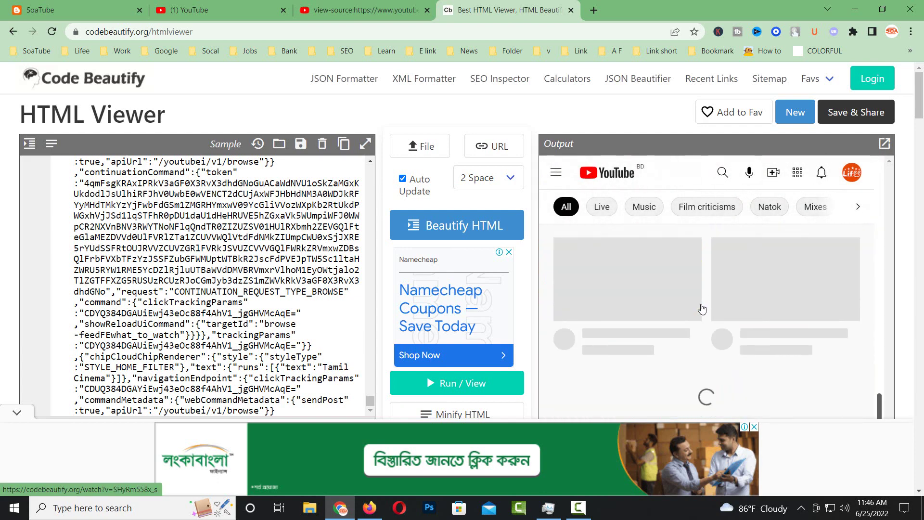
scroll(719, 315, "up", 15)
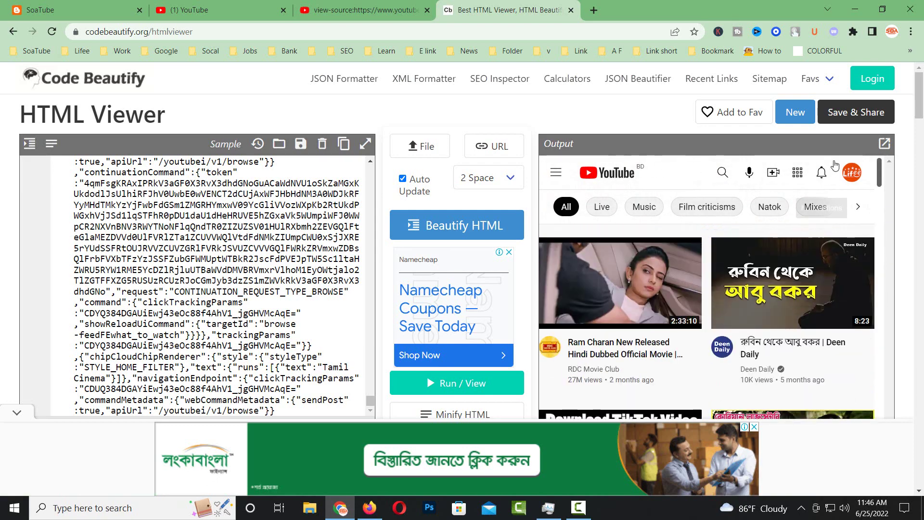
Open the rendered YouTube output in its own browser tab and look over the video feed down to its end.
left_click(886, 147)
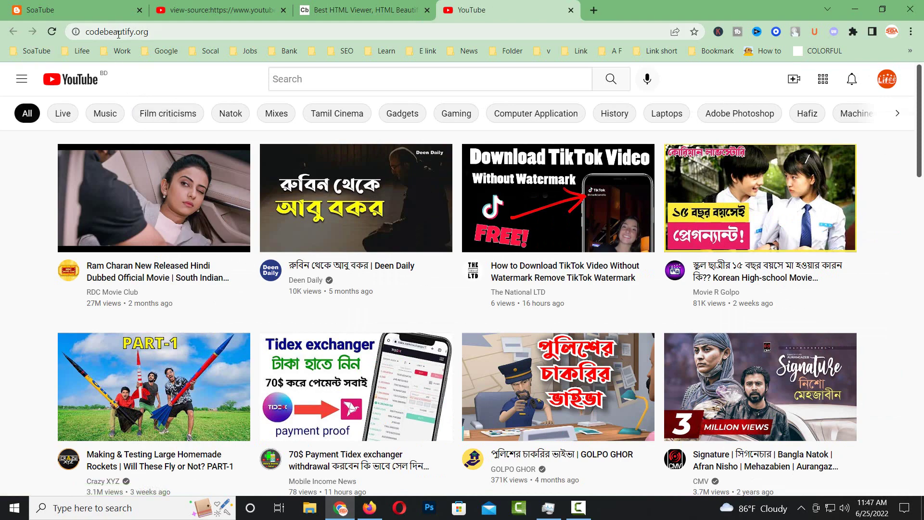
scroll(312, 263, "down", 15)
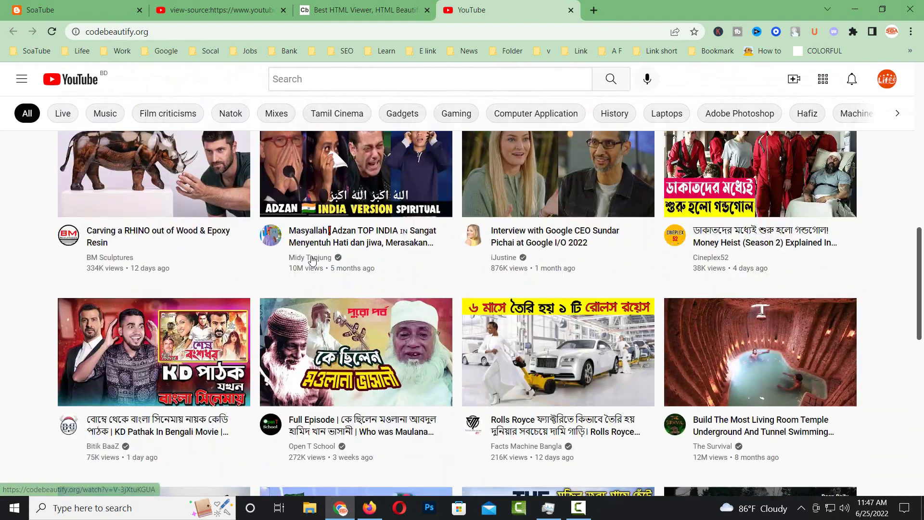
scroll(312, 264, "down", 4)
scroll(306, 270, "up", 14)
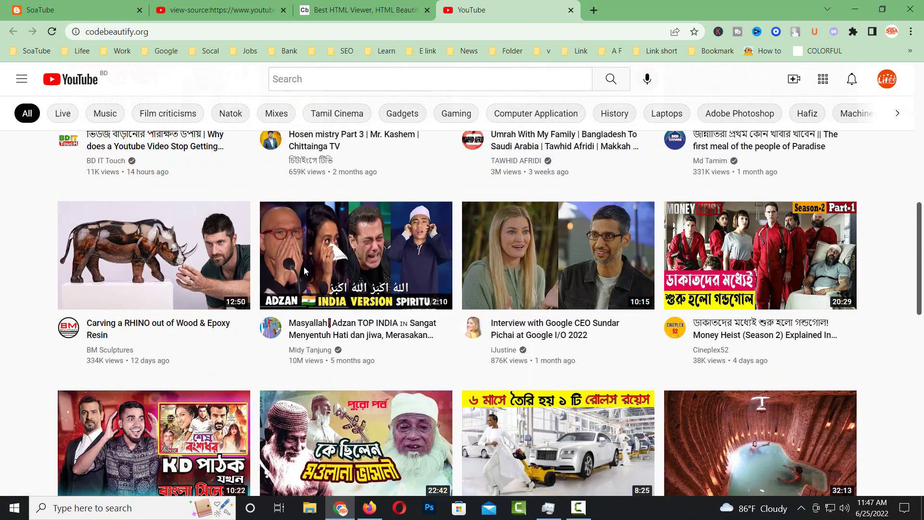
scroll(305, 279, "down", 9)
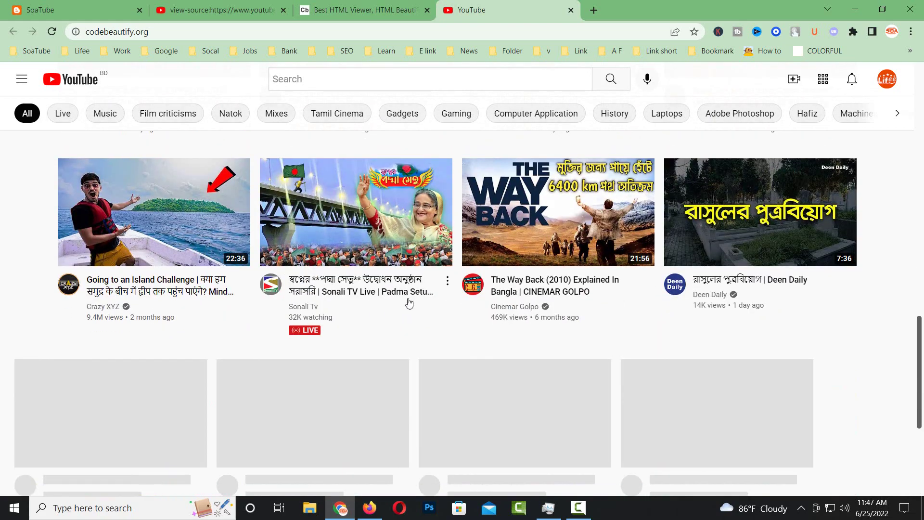
scroll(409, 313, "down", 5)
scroll(414, 322, "up", 20)
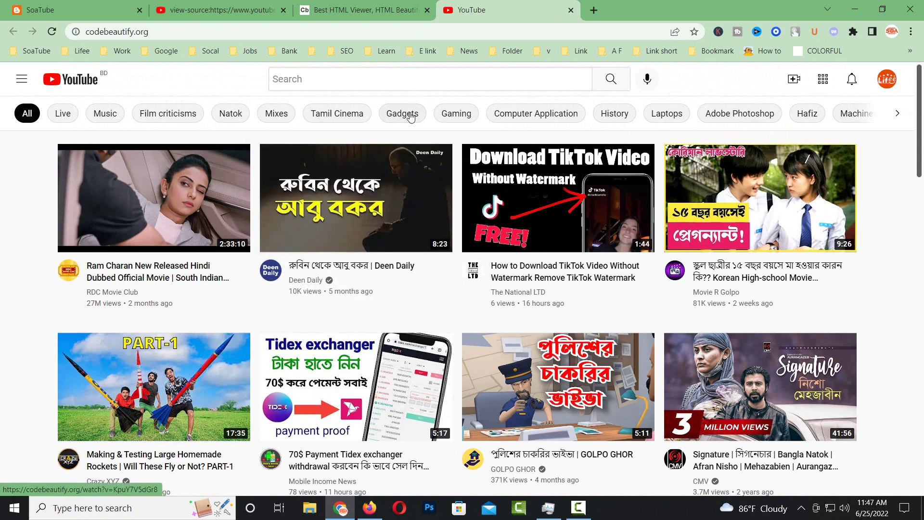
Open a new browser tab.
left_click(594, 10)
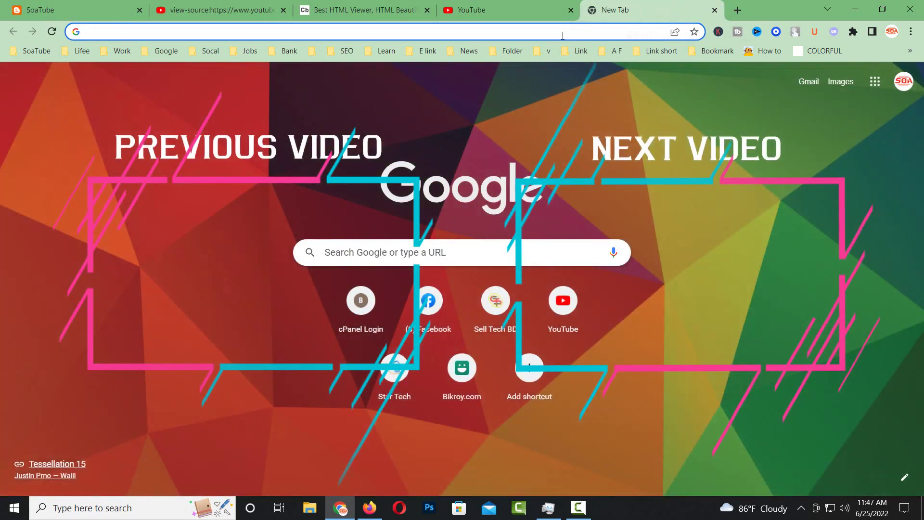